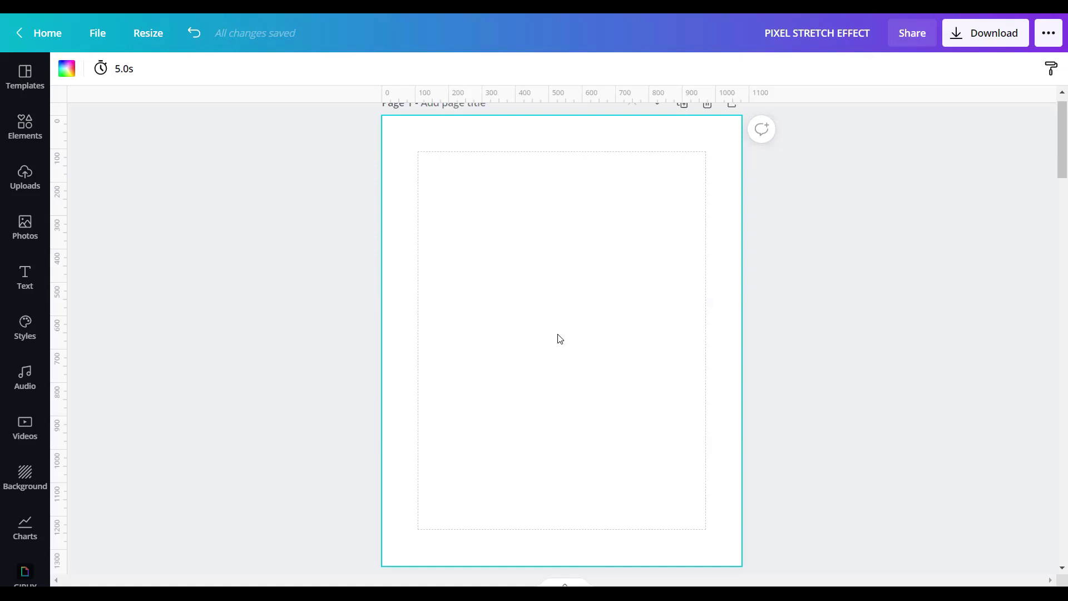
# Add the dancer photo from Photos to the page and remove its purple background with Background Remover
pyautogui.click(24, 239)
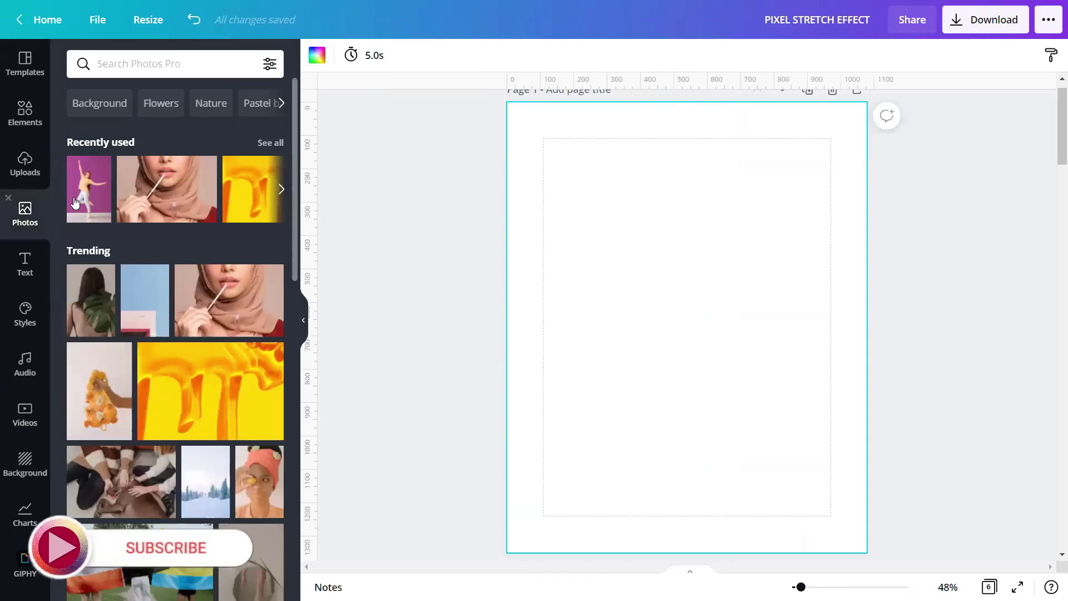
pyautogui.click(81, 200)
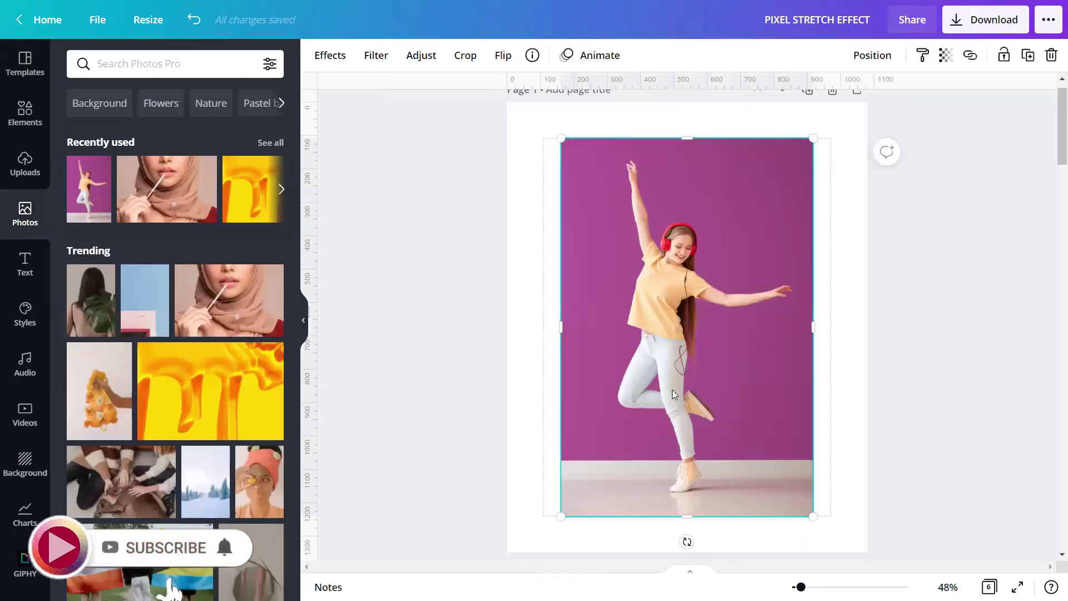
pyautogui.click(330, 62)
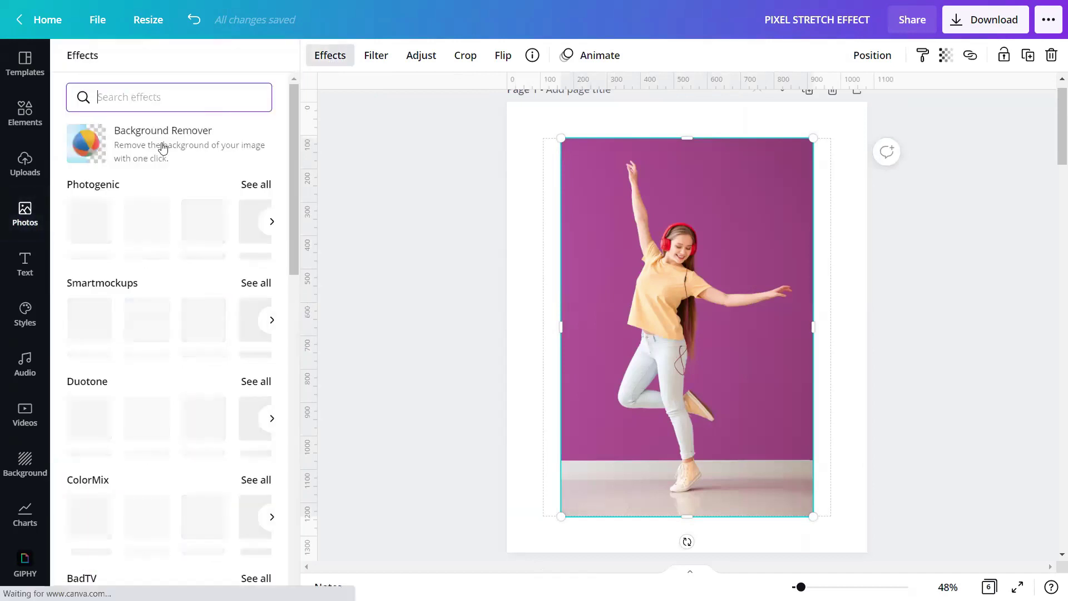
pyautogui.click(153, 156)
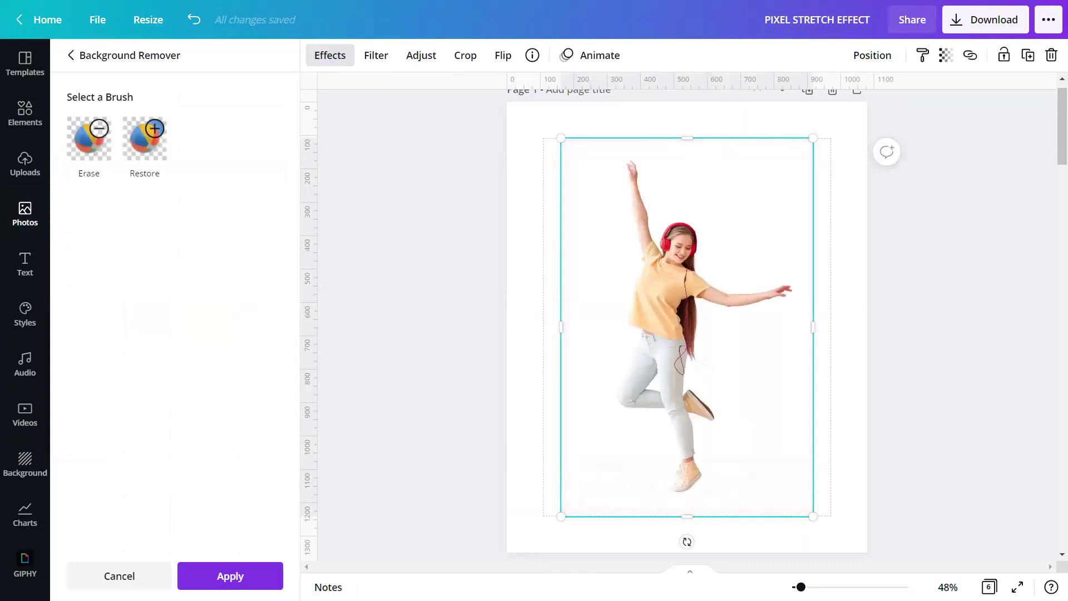
# Apply the background removal, leaving the dancer cut out on white
pyautogui.click(214, 579)
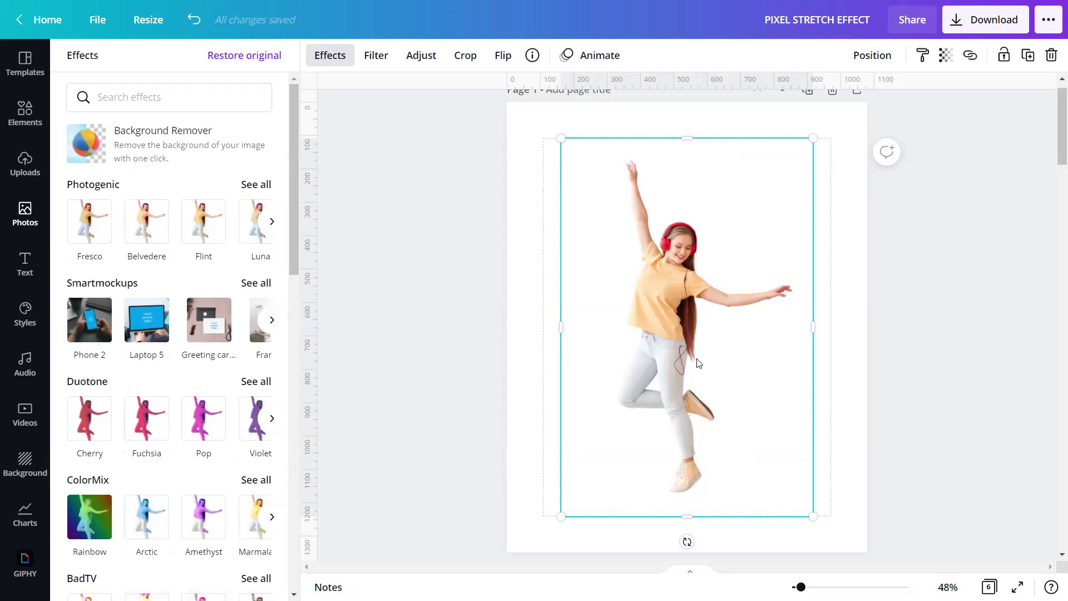
# Duplicate the cut-out dancer, move the copy onto Page 2, and shift it to the right
pyautogui.click(1030, 57)
pyautogui.moveTo(663, 305); pyautogui.dragTo(697, 409)
pyautogui.scroll(-1, 697, 409)
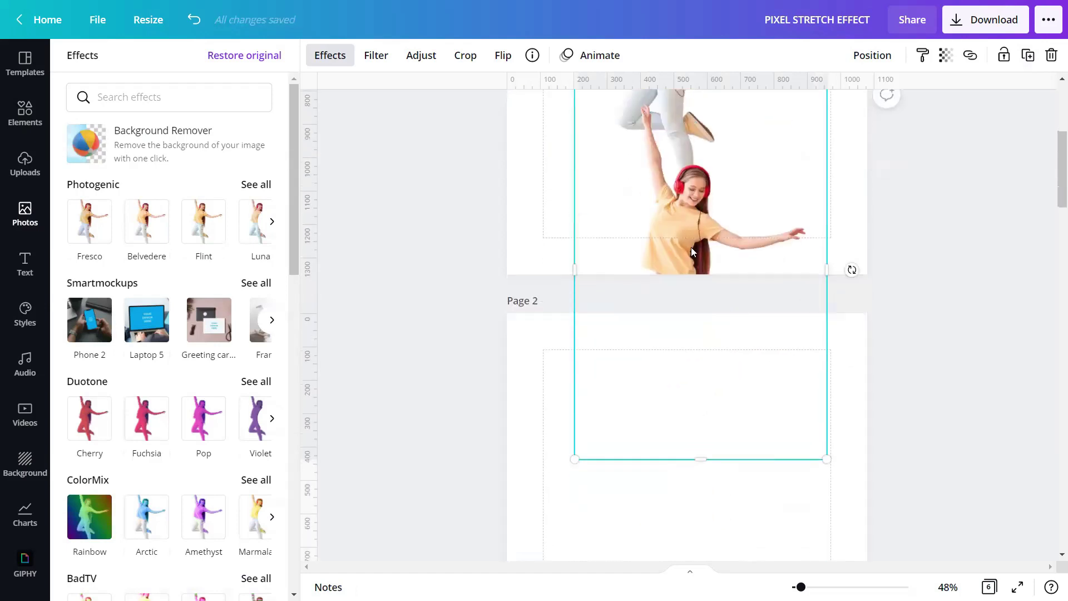
pyautogui.moveTo(682, 344); pyautogui.dragTo(687, 485)
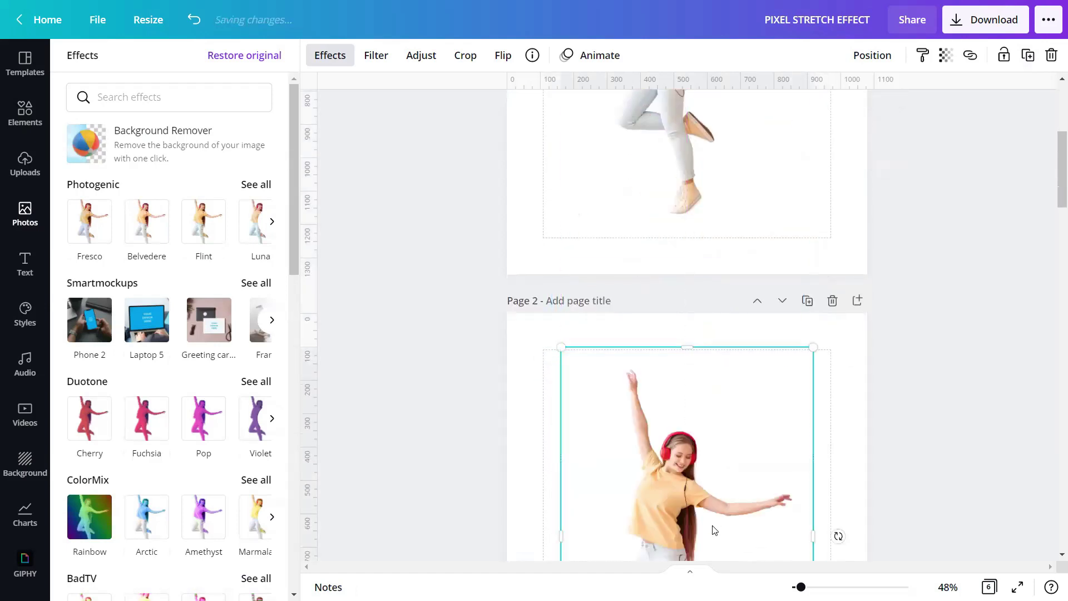
pyautogui.scroll(-4, 707, 487)
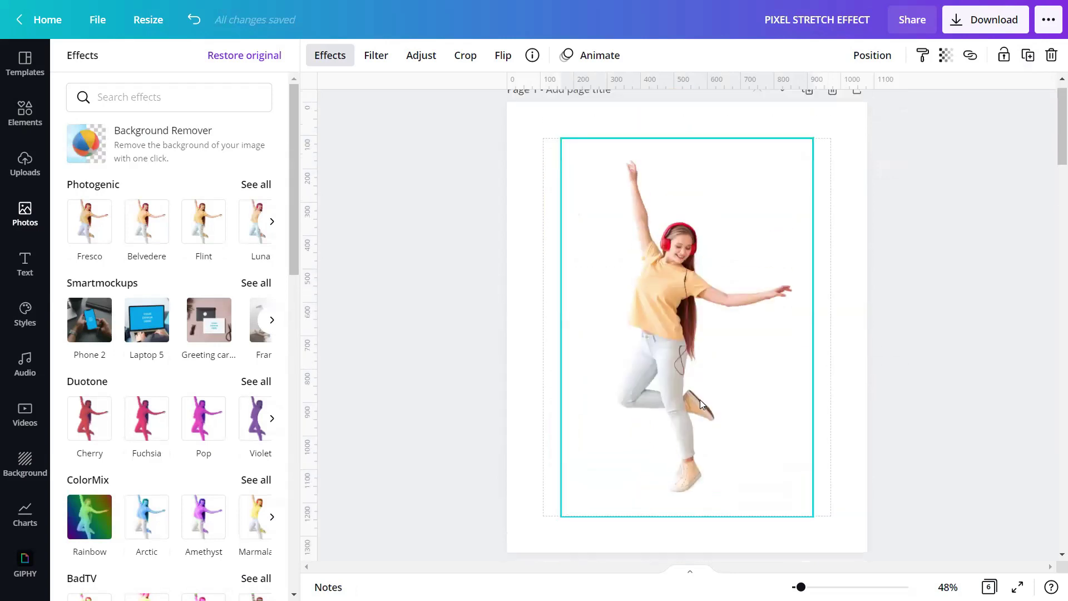
pyautogui.moveTo(699, 389); pyautogui.dragTo(763, 393)
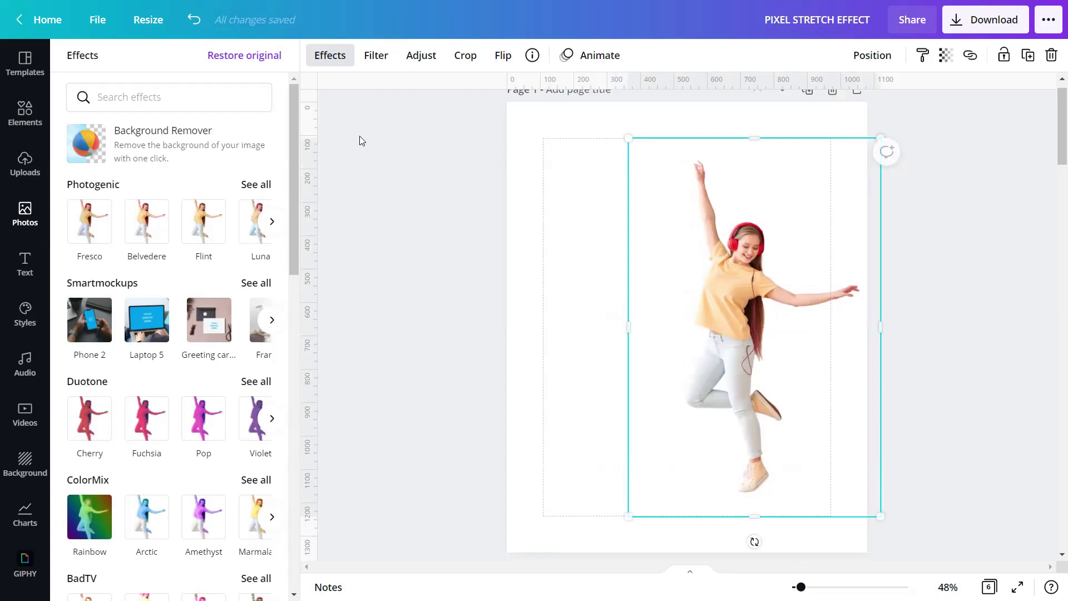
# Reopen the image Effects list and scroll down to the Pixelate section
pyautogui.click(330, 56)
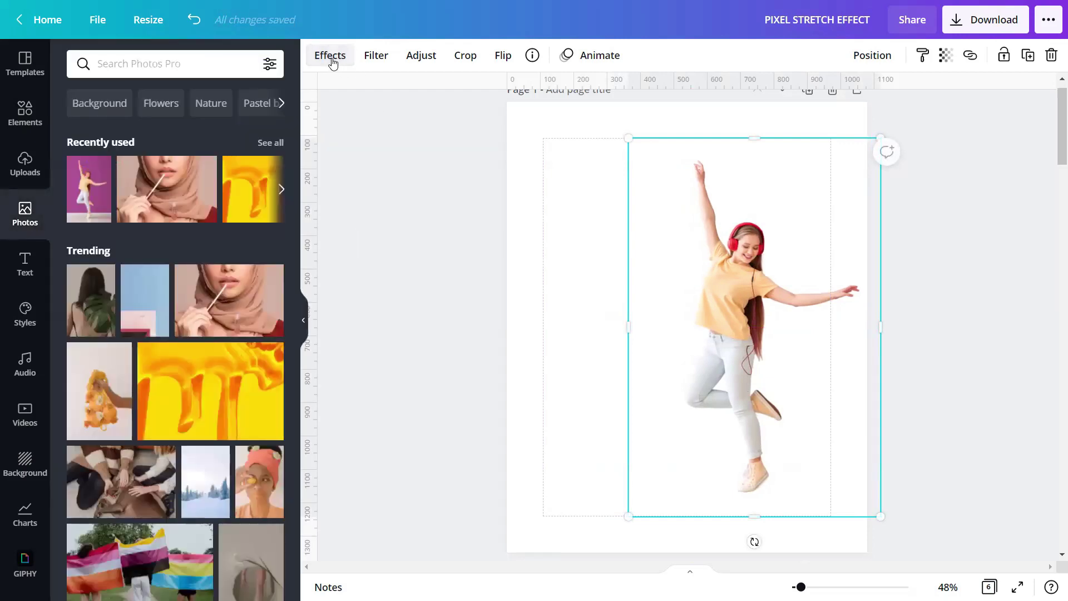
pyautogui.click(330, 55)
pyautogui.scroll(-3, 82, 333)
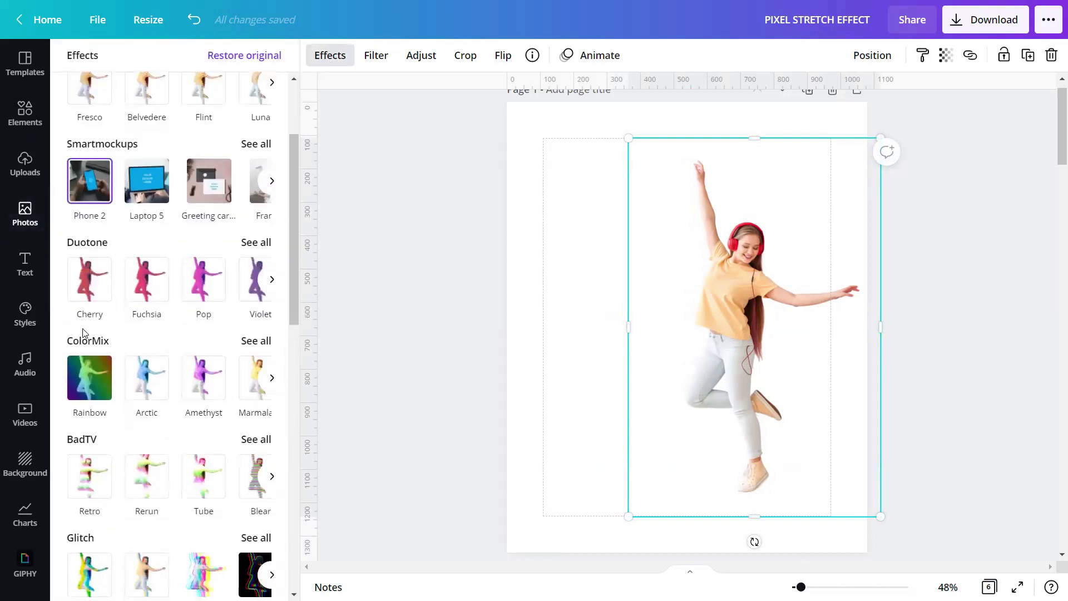
pyautogui.scroll(-10, 83, 333)
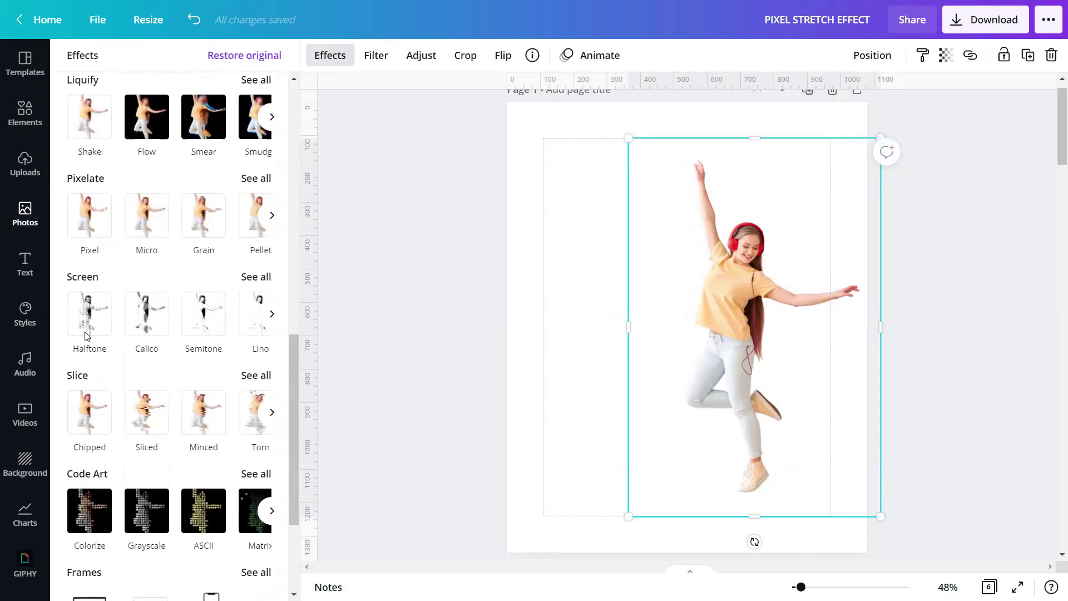
pyautogui.scroll(-2, 85, 335)
pyautogui.click(87, 337)
pyautogui.scroll(-2, 109, 233)
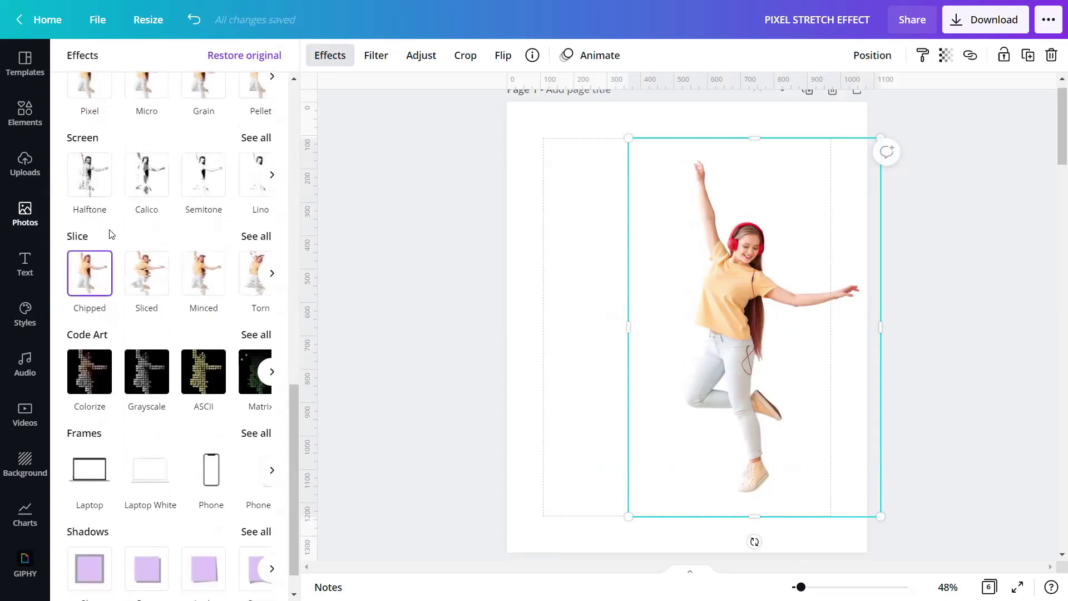
pyautogui.scroll(2, 109, 234)
# Apply the Pixel effect with Vertical Pixels 200 and Horizontal Pixels 1
pyautogui.click(255, 177)
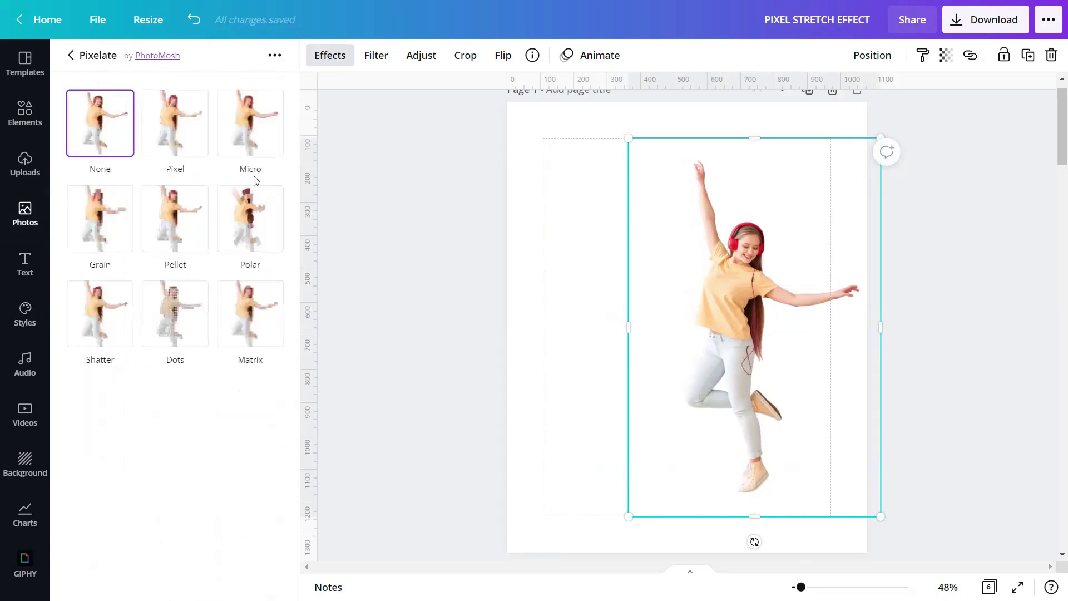
pyautogui.click(179, 130)
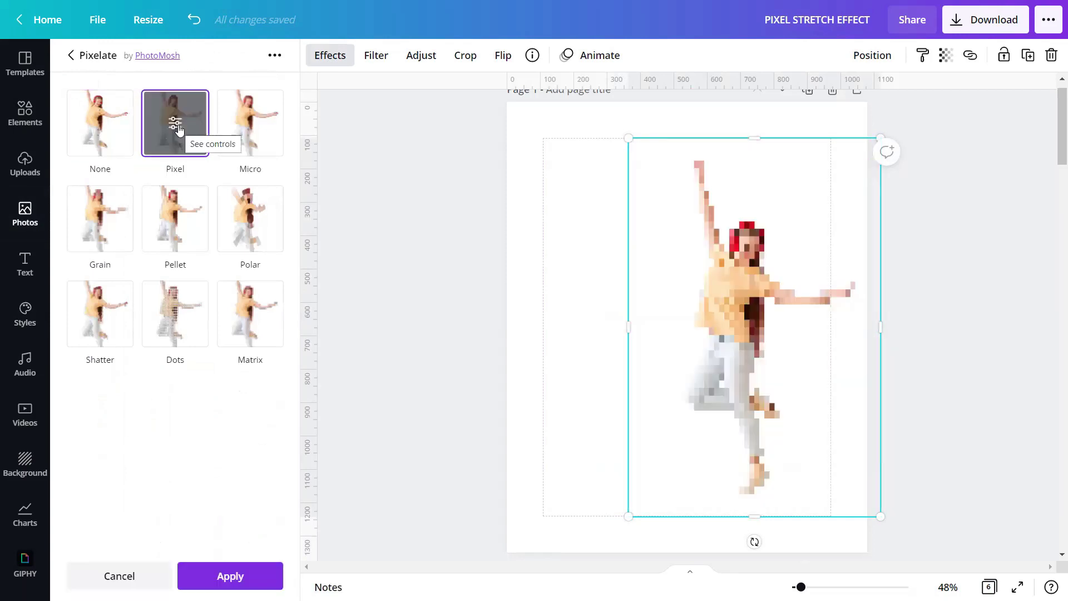
pyautogui.click(179, 129)
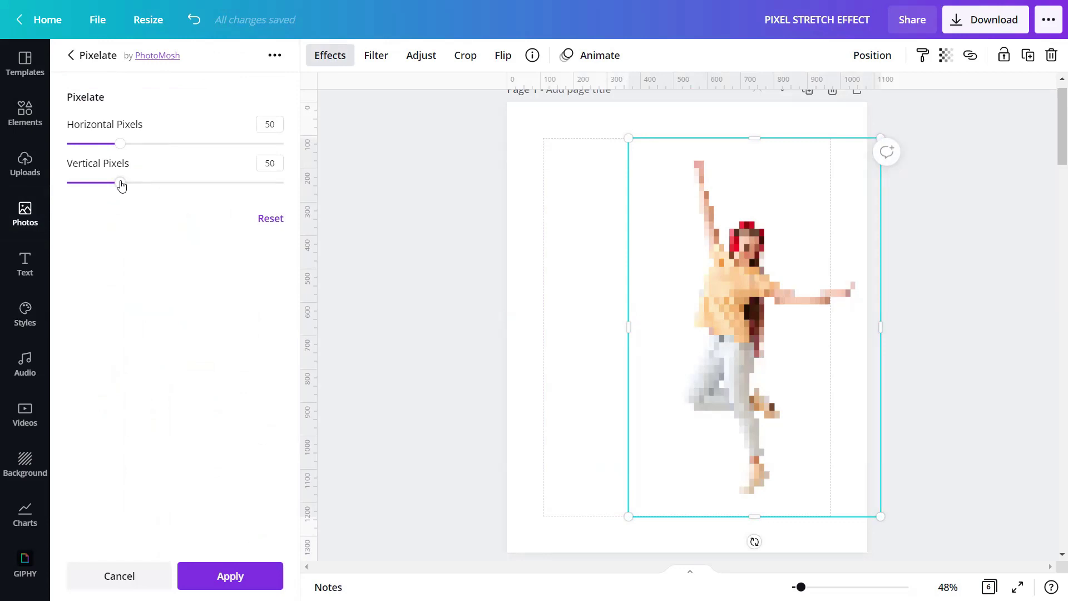
pyautogui.moveTo(122, 185); pyautogui.dragTo(296, 200)
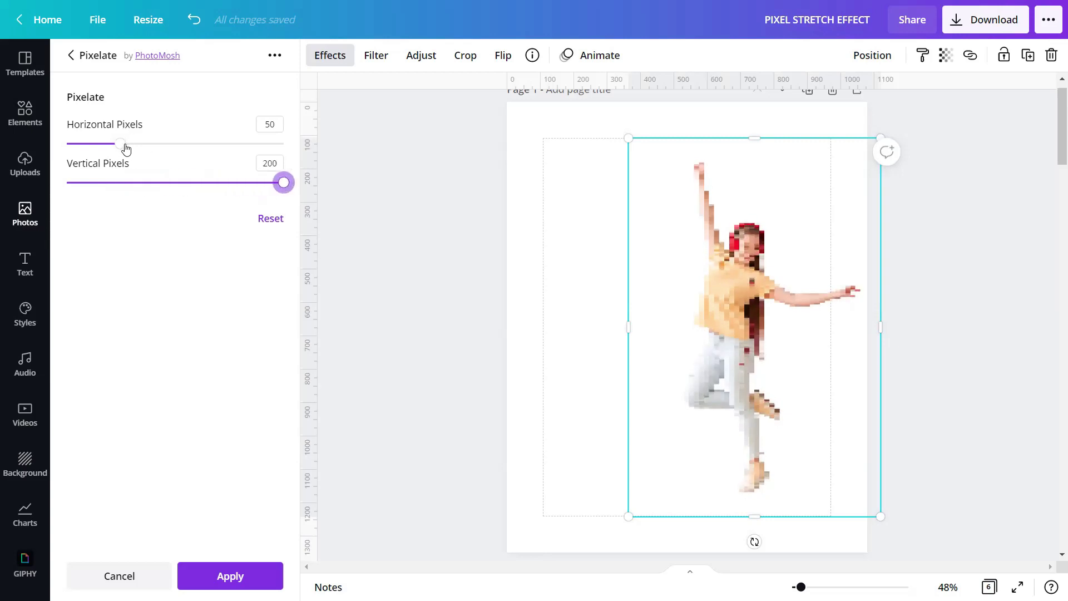
pyautogui.moveTo(122, 147); pyautogui.dragTo(67, 152)
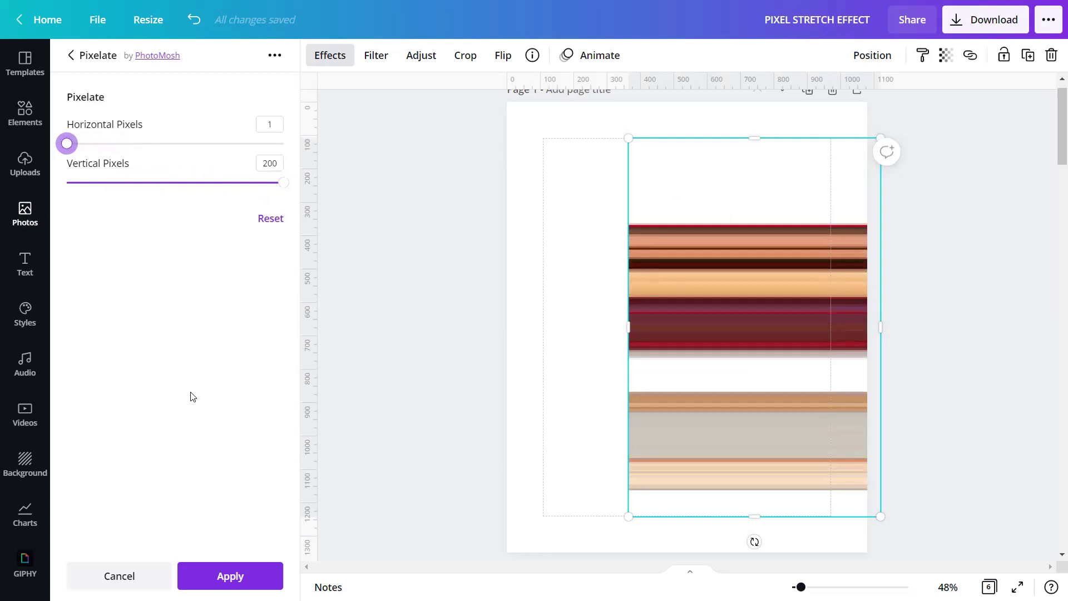
pyautogui.click(217, 576)
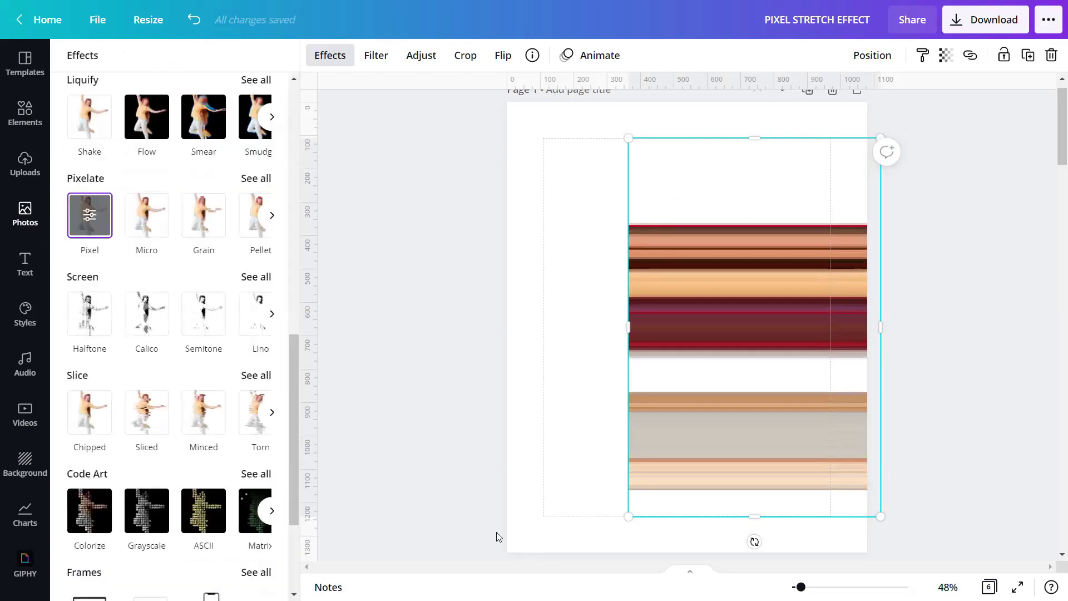
# Align the streaks to the left edge and move the page-2 dancer onto their right end on page 1
pyautogui.moveTo(687, 319); pyautogui.dragTo(601, 330)
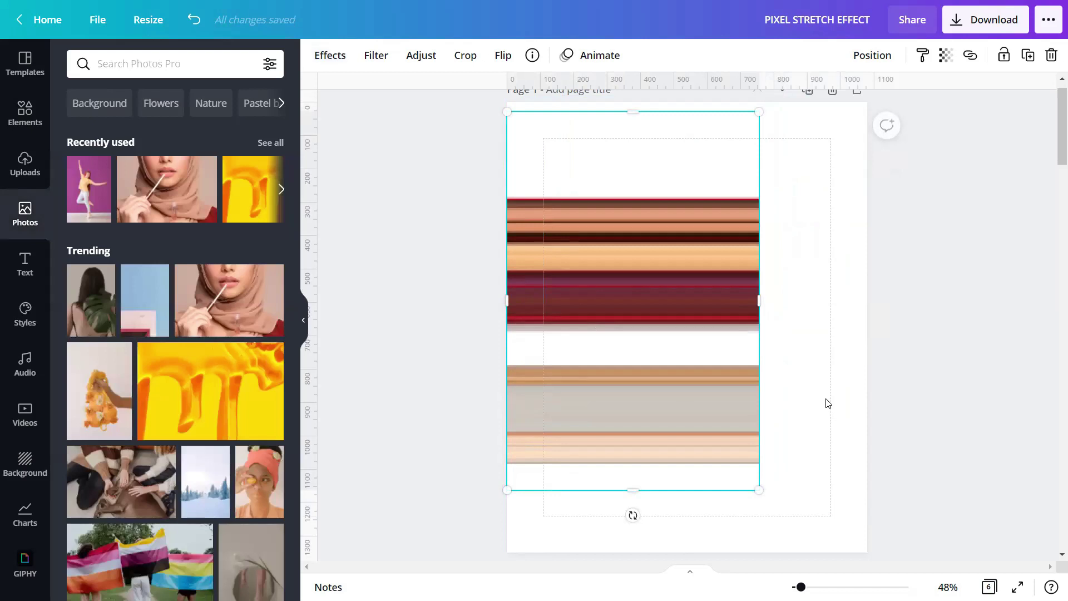
pyautogui.scroll(-5, 853, 386)
pyautogui.click(765, 435)
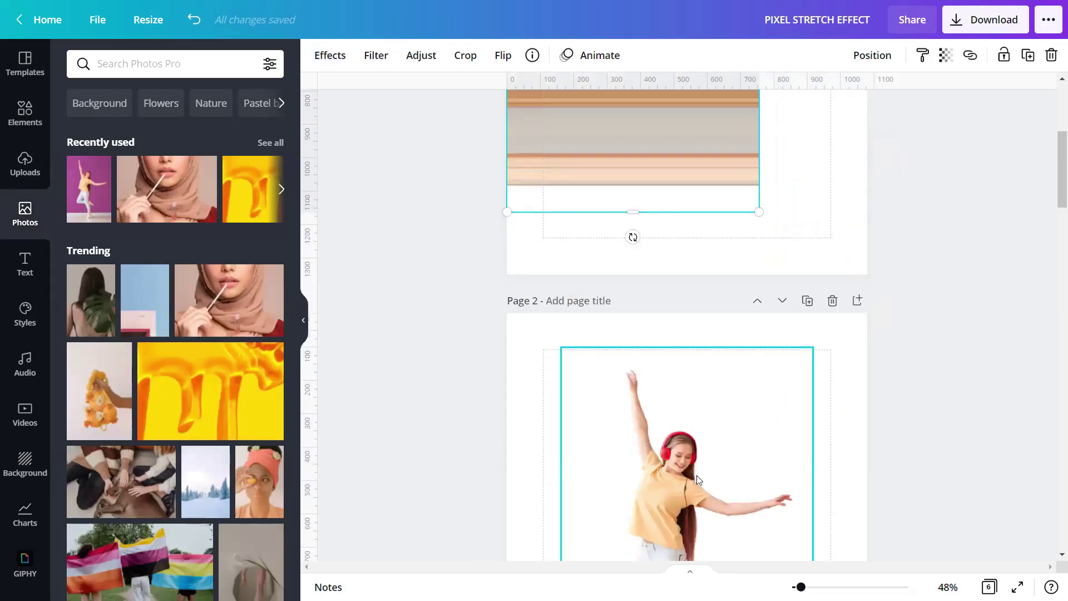
pyautogui.moveTo(708, 421); pyautogui.dragTo(740, 25)
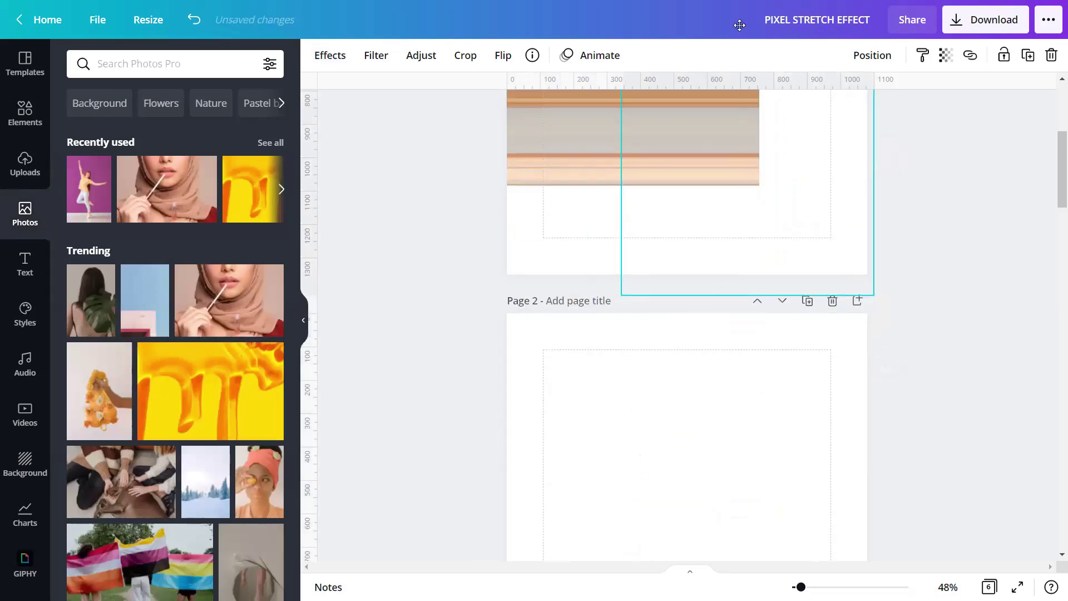
pyautogui.scroll(5, 776, 247)
pyautogui.moveTo(713, 334); pyautogui.dragTo(738, 291)
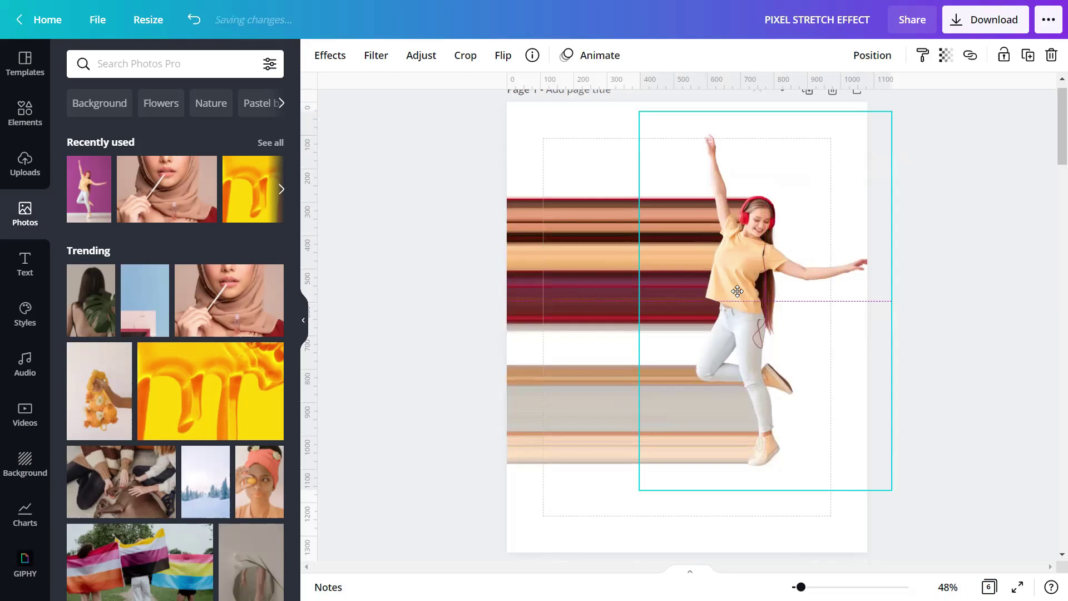
pyautogui.click(934, 296)
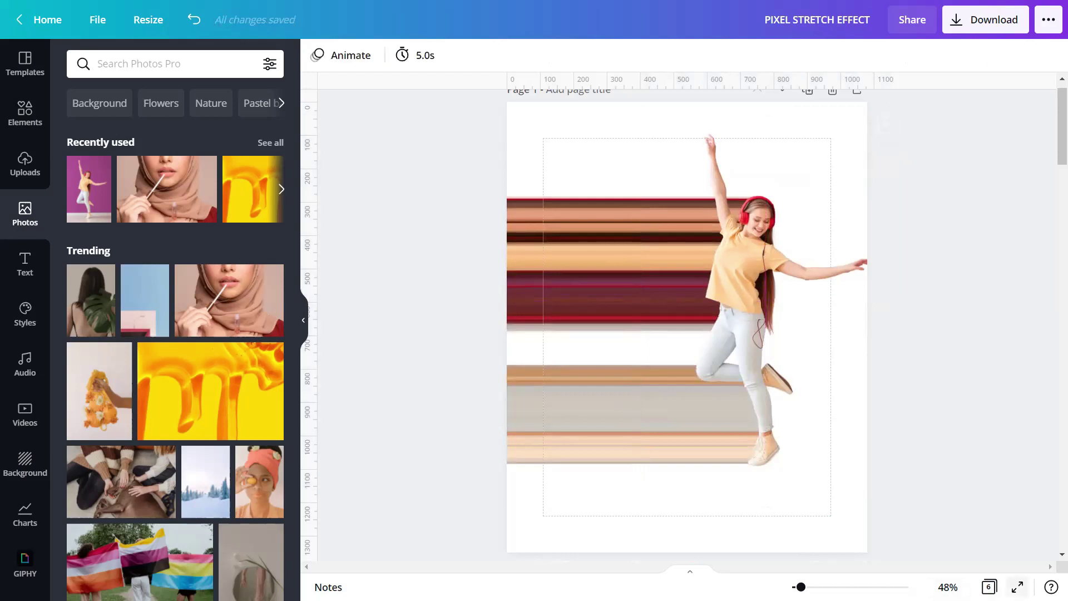
pyautogui.click(1017, 585)
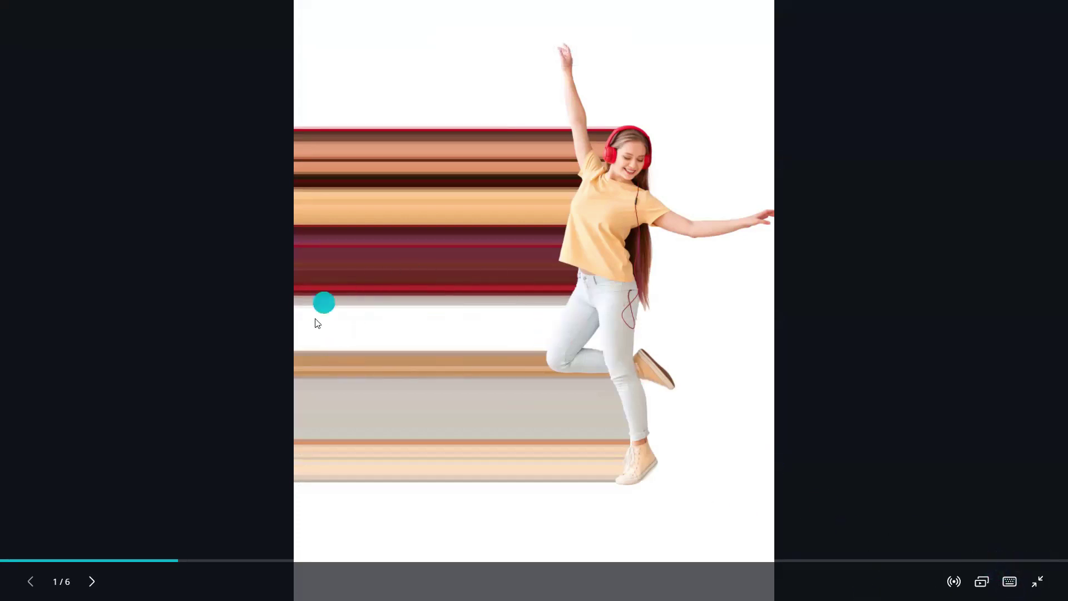
pyautogui.press('Escape')
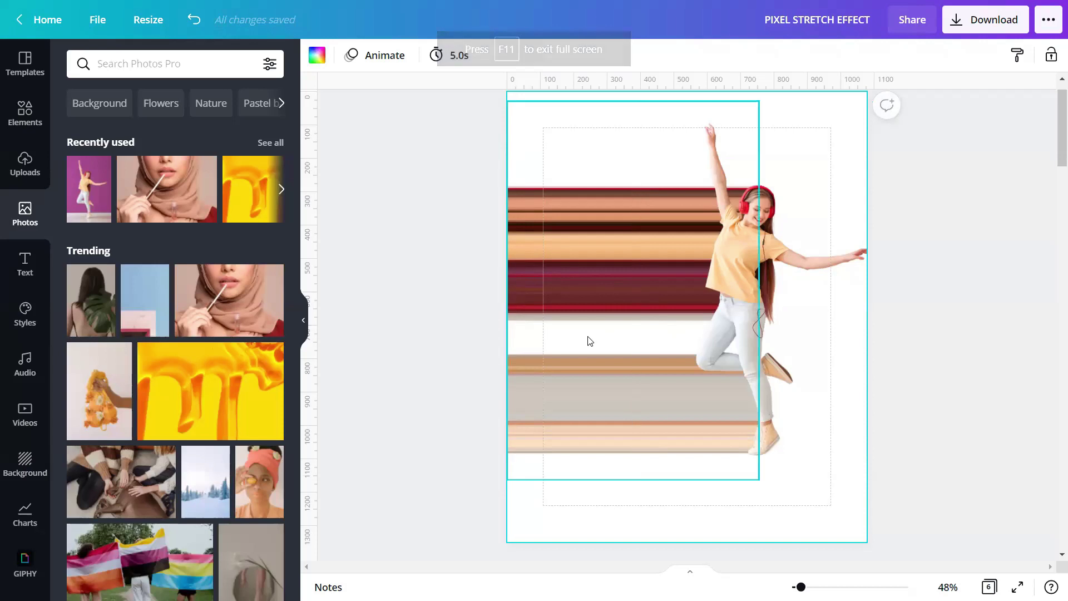
# Duplicate the streaks image and crop the copy down to a thin grey strip
pyautogui.click(549, 349)
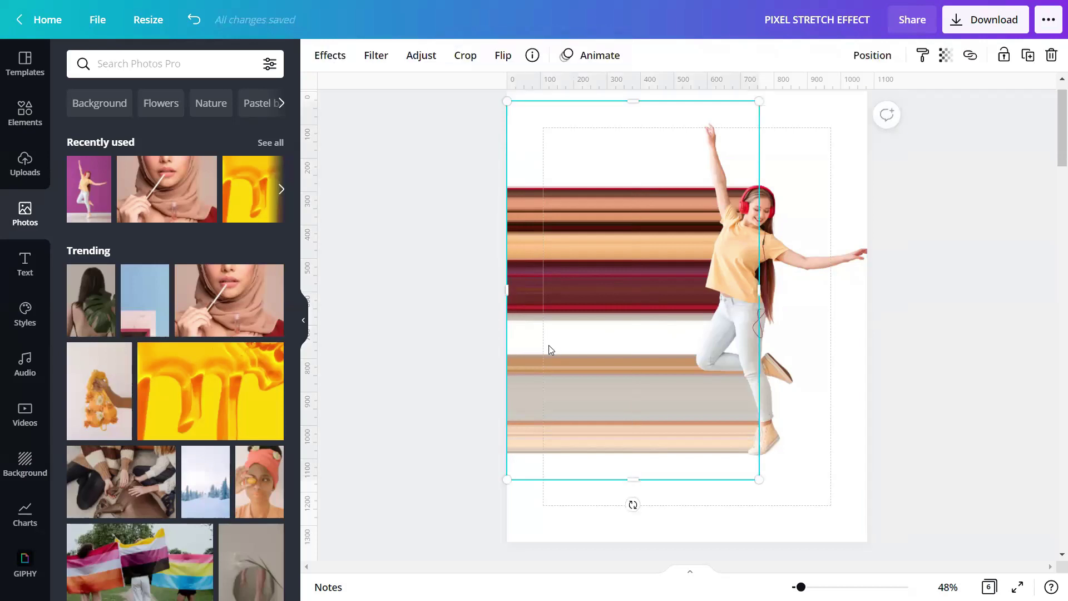
pyautogui.click(1027, 55)
pyautogui.moveTo(637, 300); pyautogui.dragTo(703, 307)
pyautogui.moveTo(711, 114); pyautogui.dragTo(675, 388)
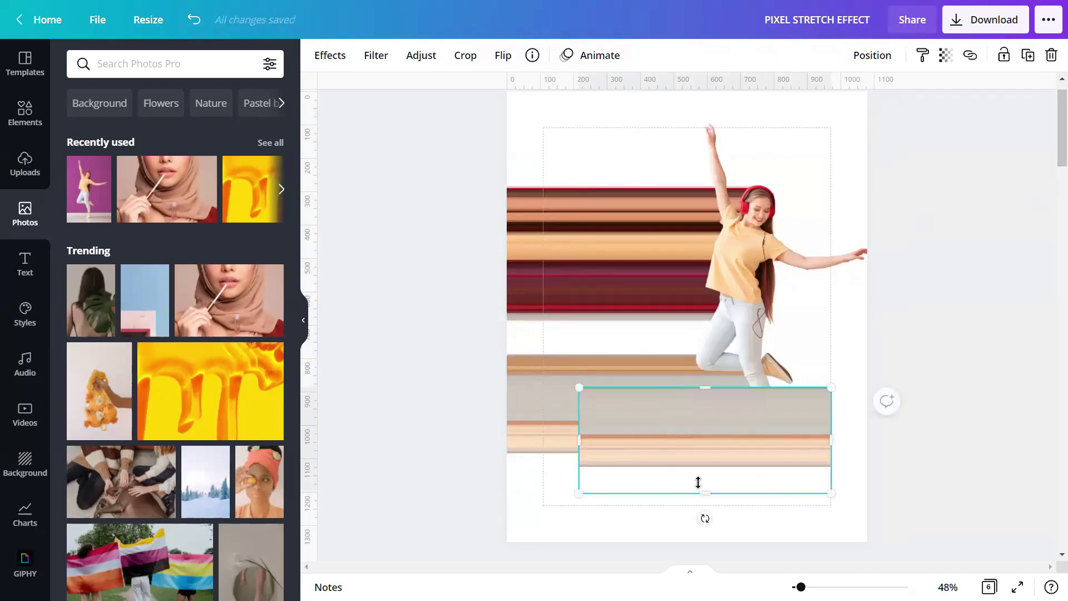
pyautogui.moveTo(703, 493); pyautogui.dragTo(703, 426)
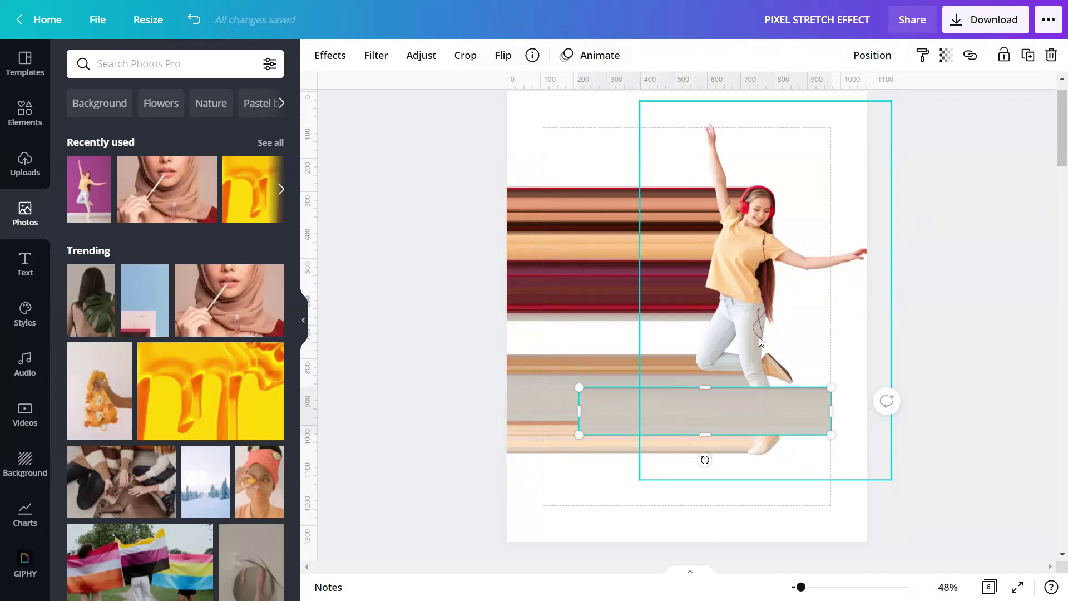
# Place the grey strip in the white gap and send it to the back behind the dancer
pyautogui.moveTo(718, 406); pyautogui.dragTo(647, 336)
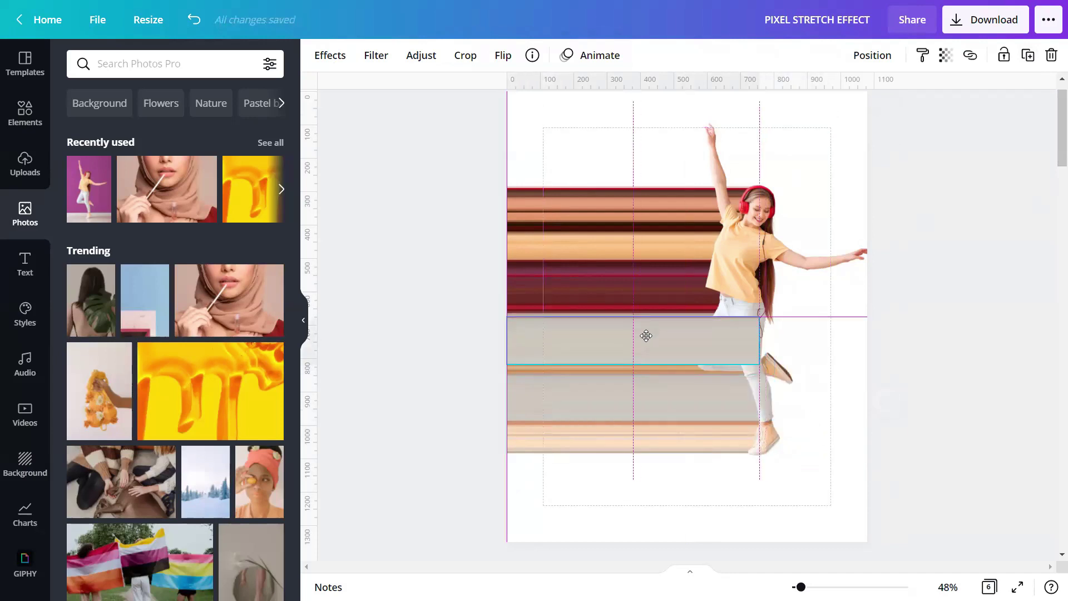
pyautogui.moveTo(646, 336)
pyautogui.mouseDown()
pyautogui.moveTo(639, 406)
pyautogui.moveTo(645, 336)
pyautogui.mouseUp()
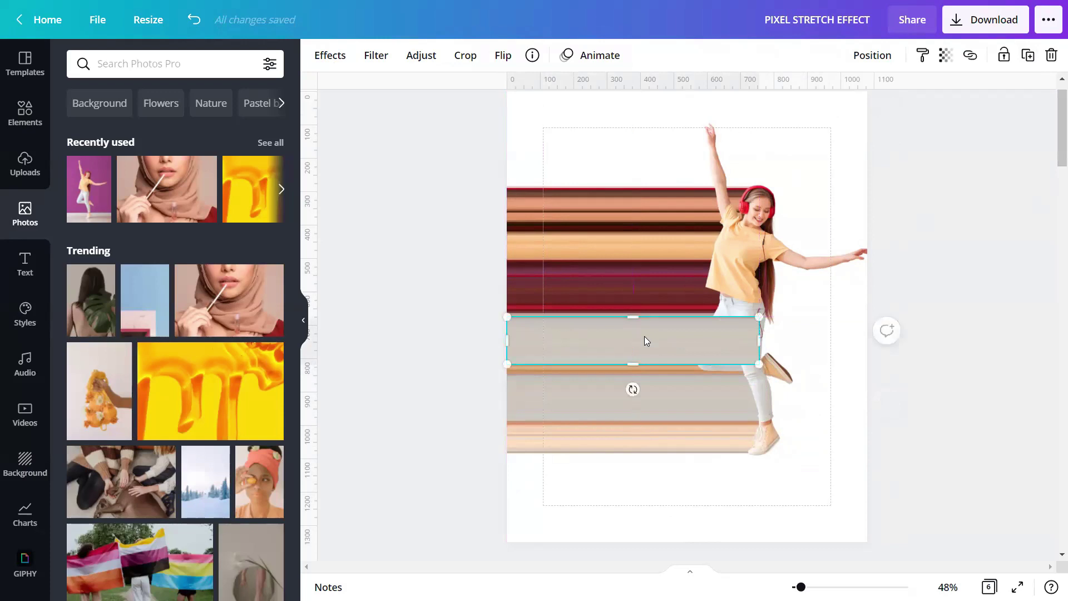
pyautogui.rightClick(645, 336)
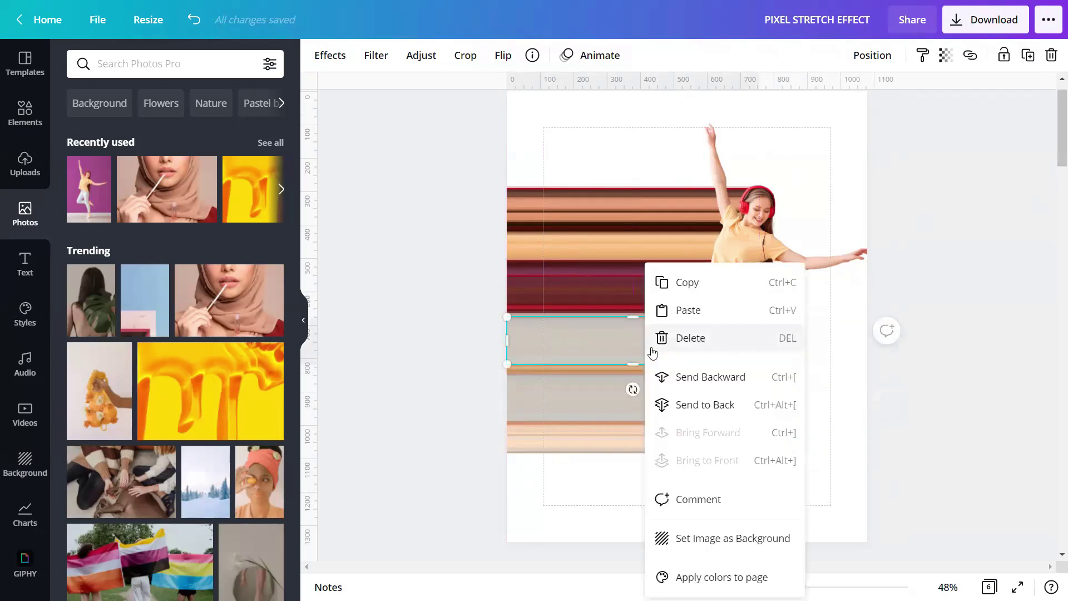
pyautogui.click(713, 410)
pyautogui.click(851, 376)
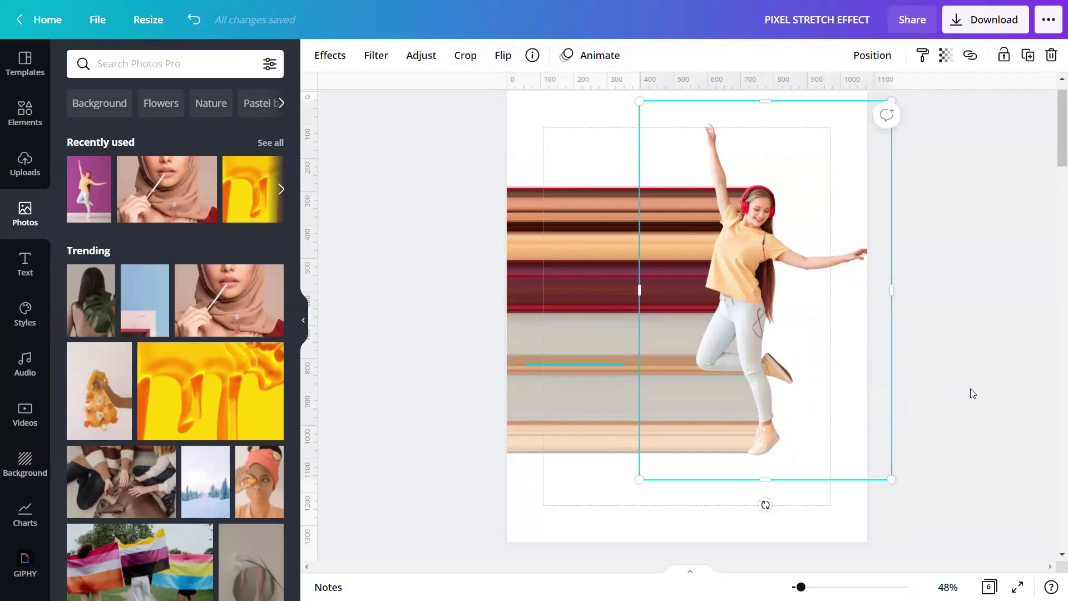
pyautogui.click(1018, 587)
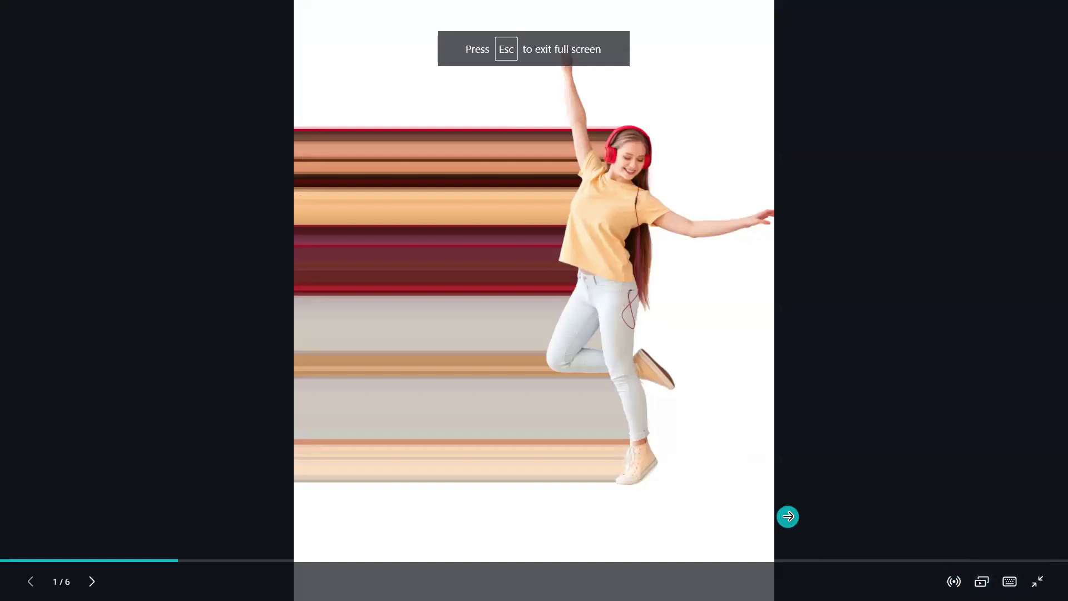
pyautogui.press('Escape')
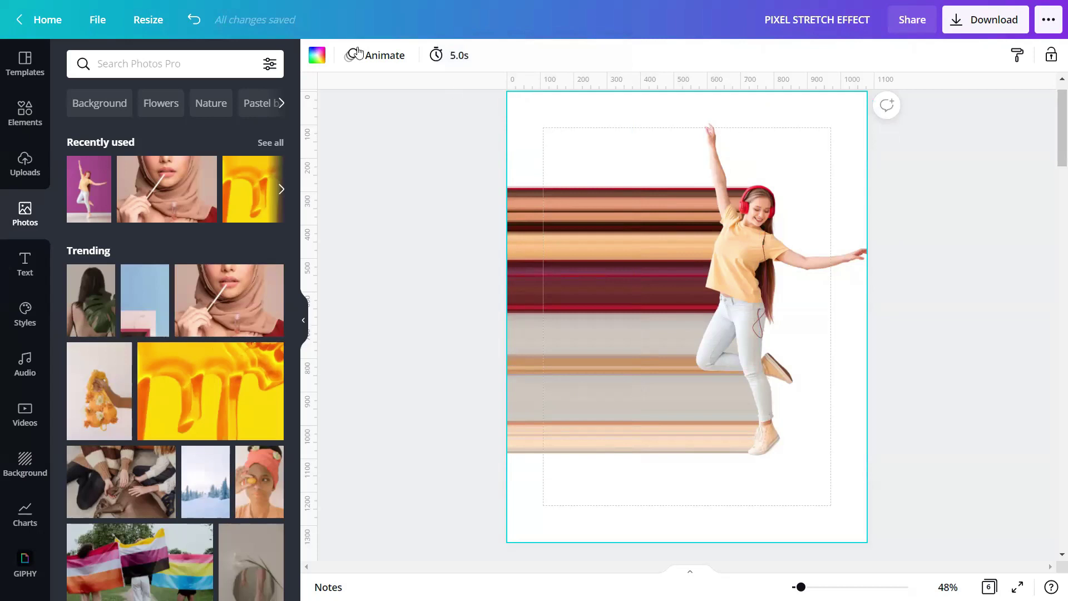
# Turn the page background dark brown using Apply colors to page on the dancer photo
pyautogui.click(317, 56)
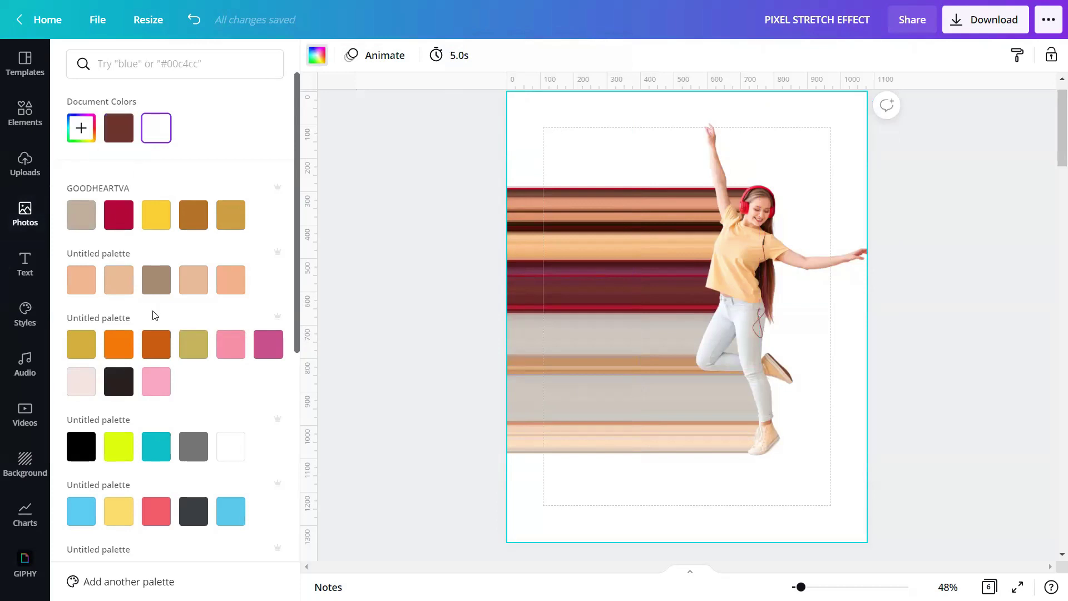
pyautogui.click(749, 215)
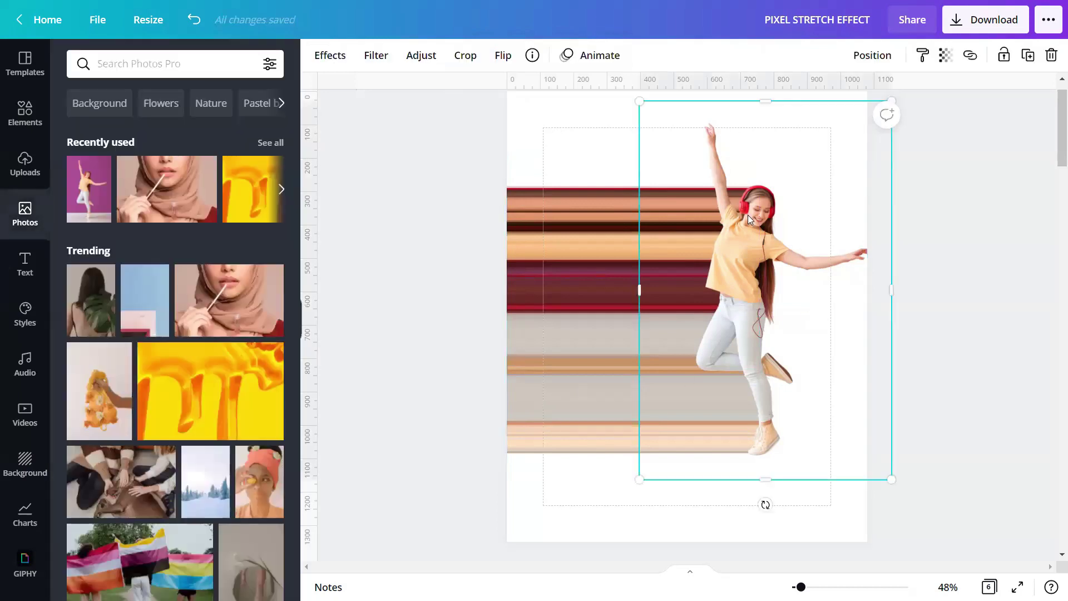
pyautogui.rightClick(749, 215)
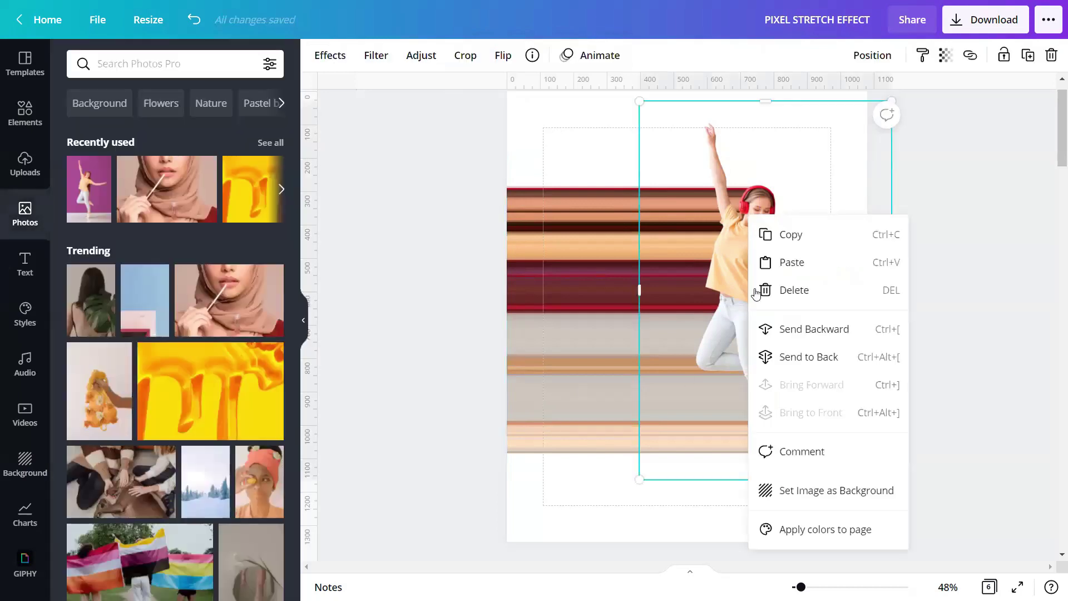
pyautogui.click(808, 538)
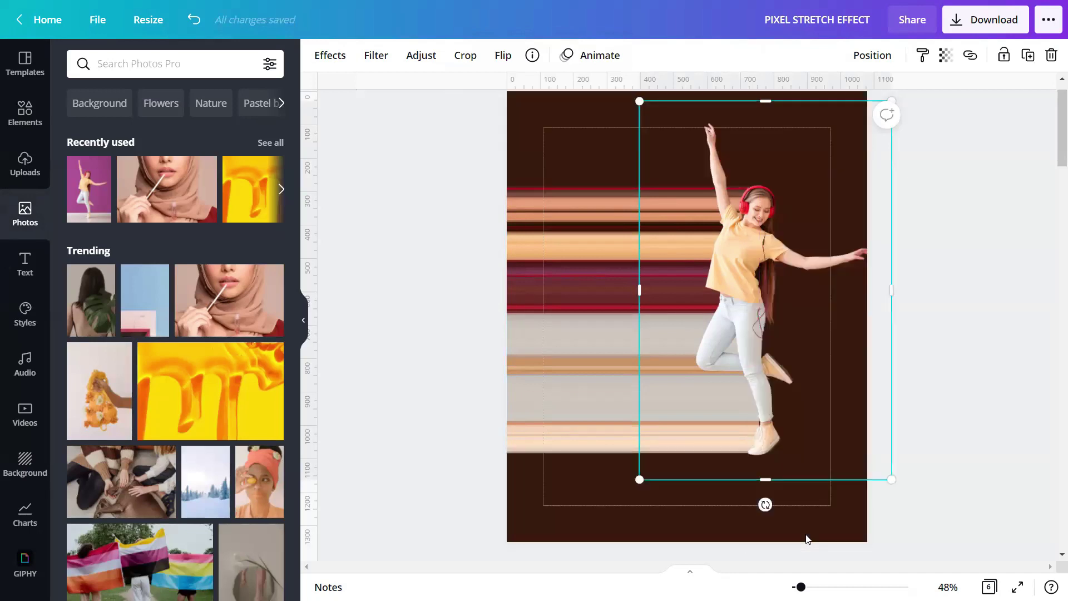